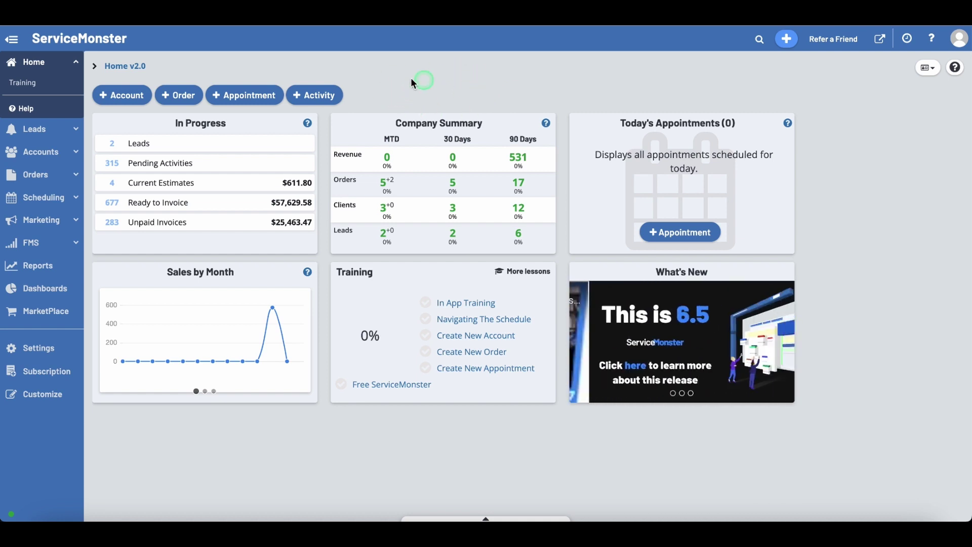
- Open the schedule and bring up its arrival window settings
left_click(53, 202)
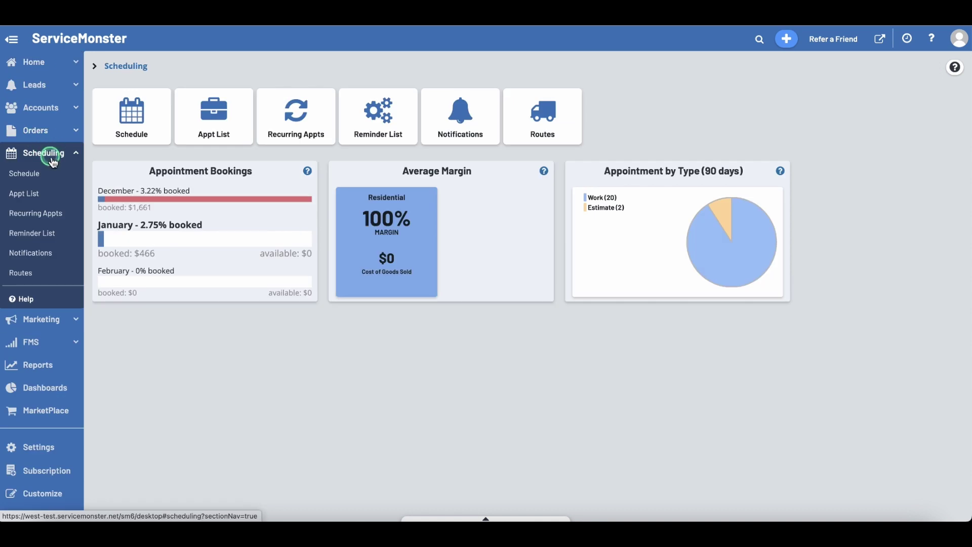
left_click(136, 124)
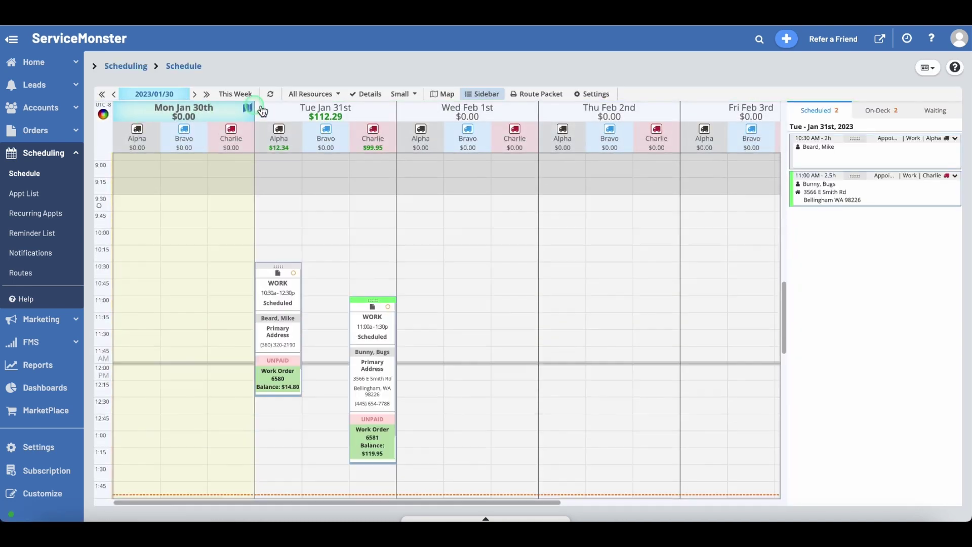
left_click(593, 94)
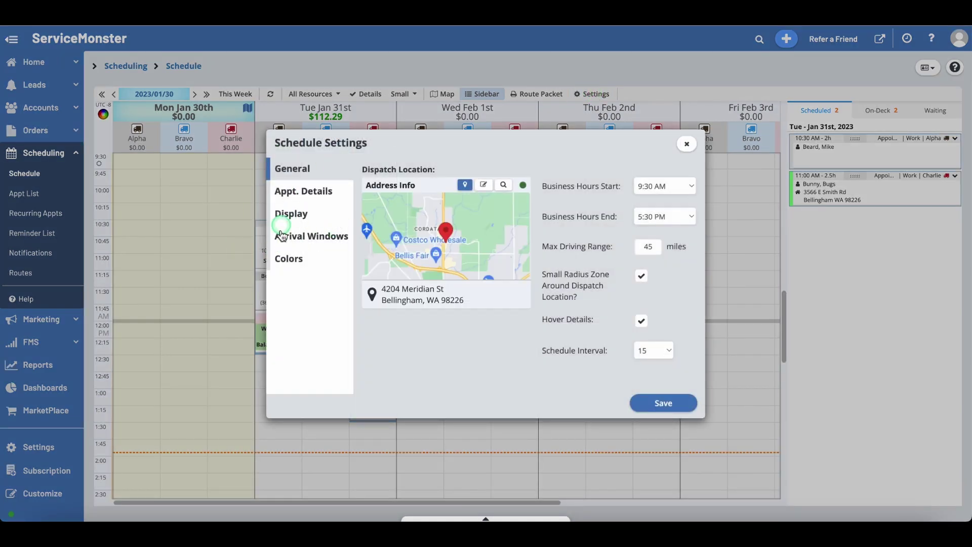
left_click(309, 240)
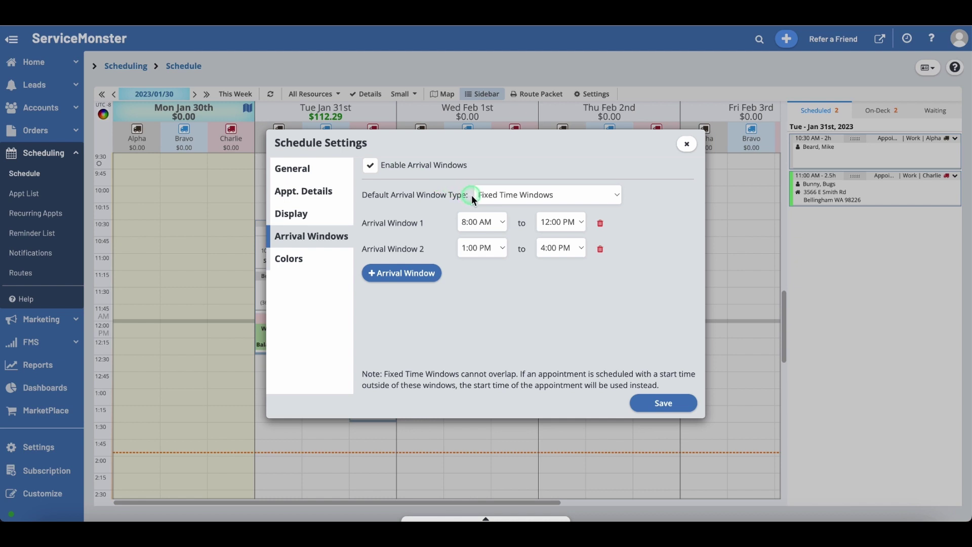
- Set the default arrival window type to Offset from Appointment Start Time, with 1.5 hours before and 1.0 hour after
left_click(615, 198)
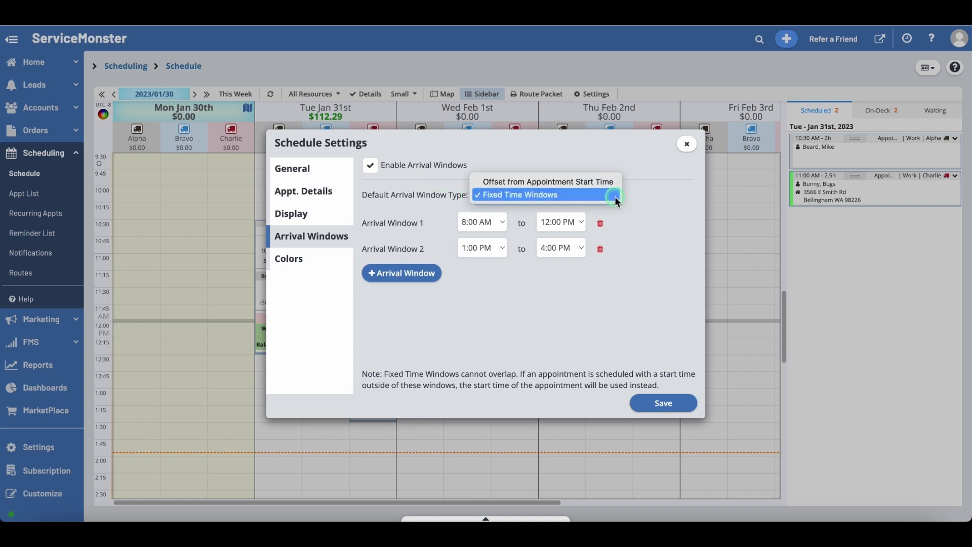
left_click(588, 183)
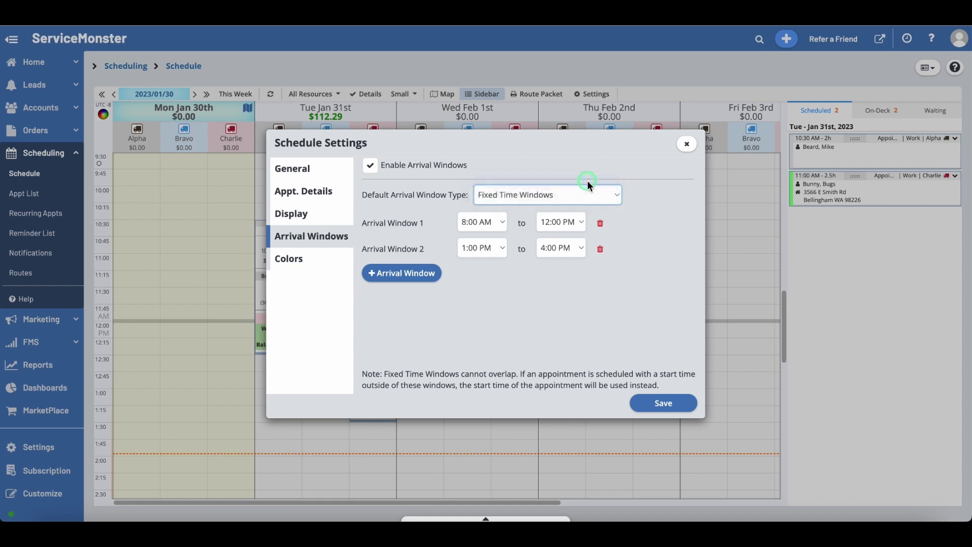
left_click(522, 229)
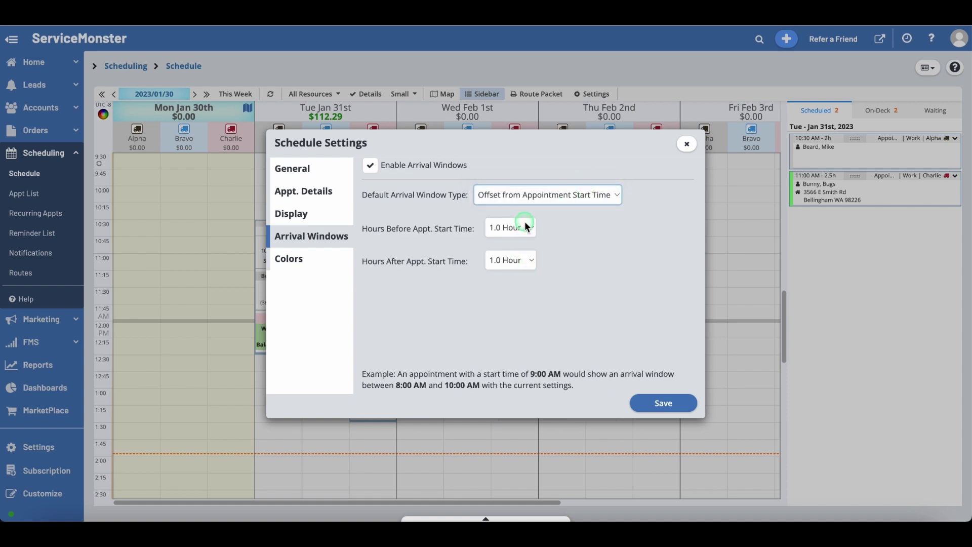
left_click(517, 242)
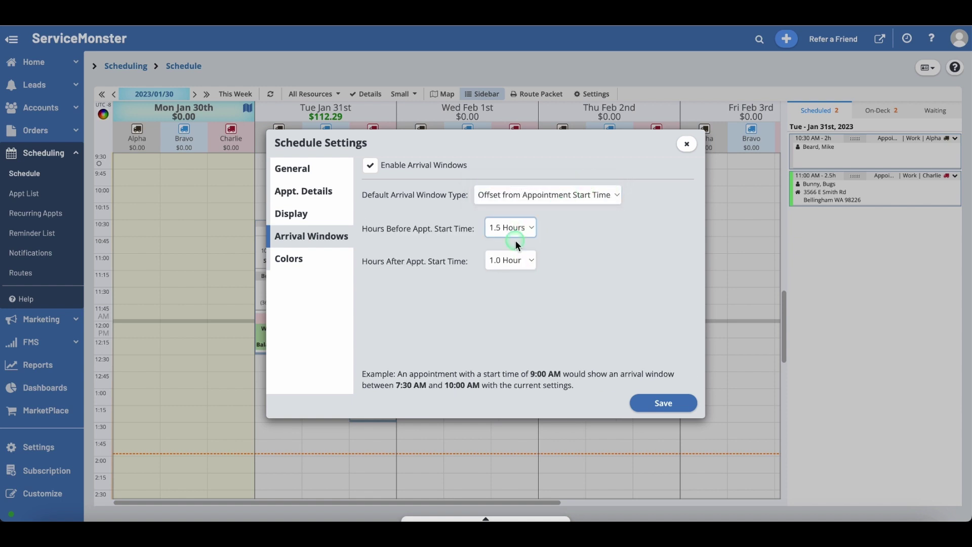
left_click(533, 260)
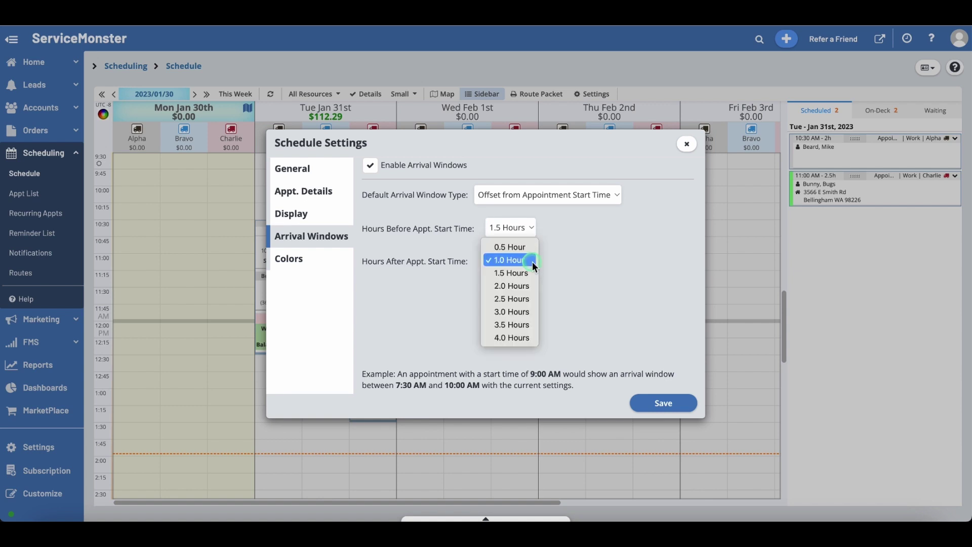
left_click(533, 261)
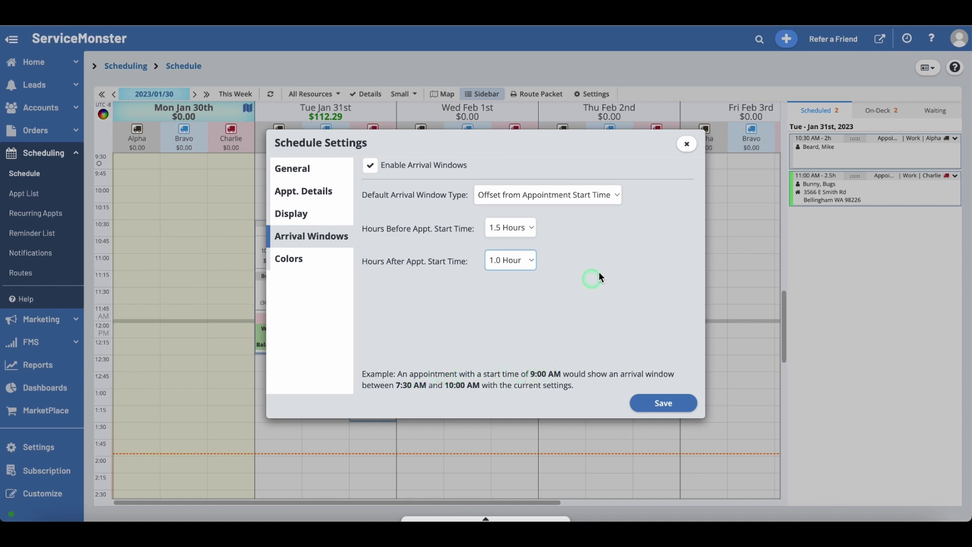
- Set the default arrival window type to Fixed Time Windows, keeping 8:00 AM as the start of Arrival Window 1
left_click(618, 196)
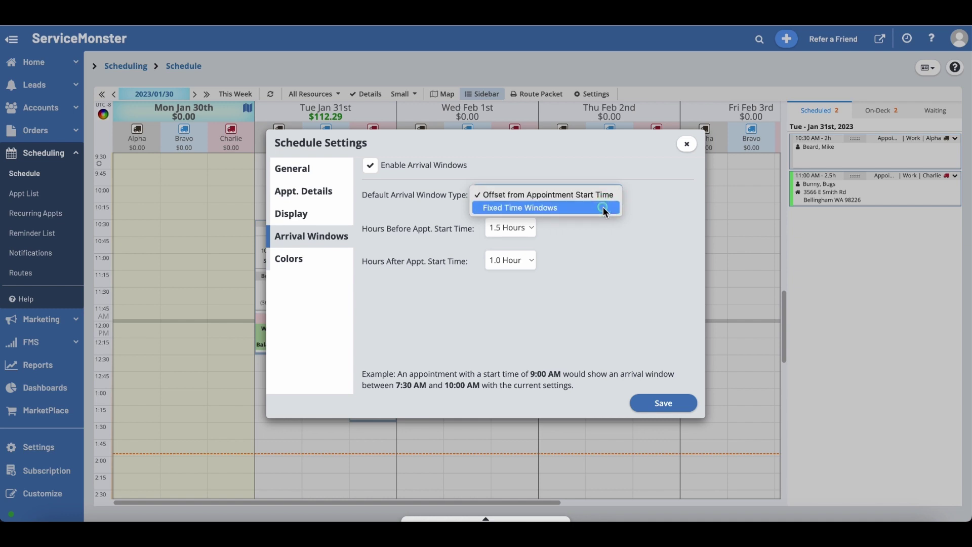
left_click(603, 208)
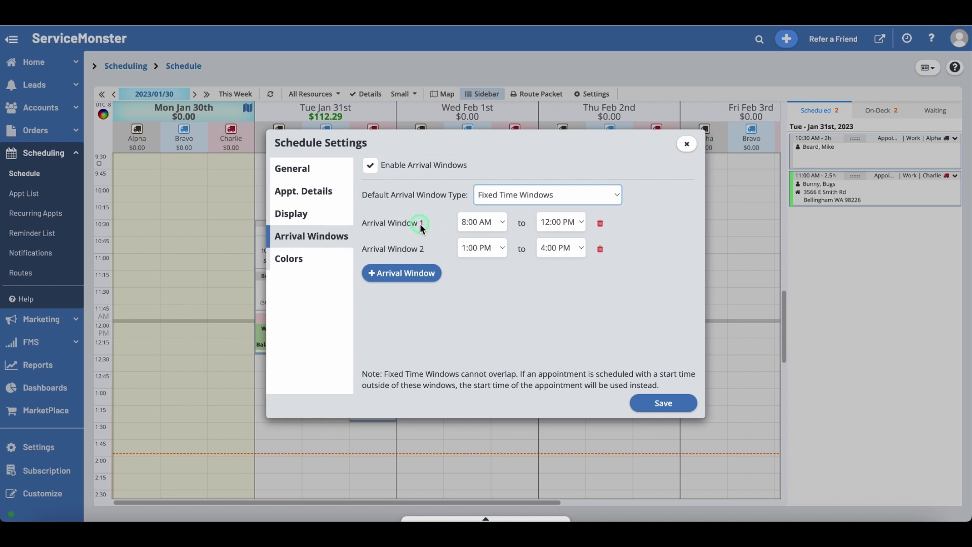
left_click(502, 223)
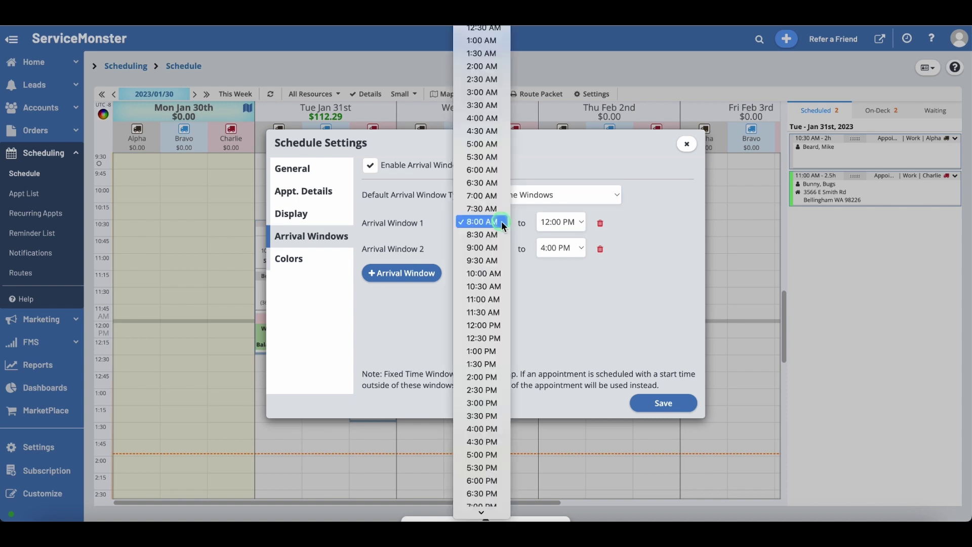
left_click(502, 222)
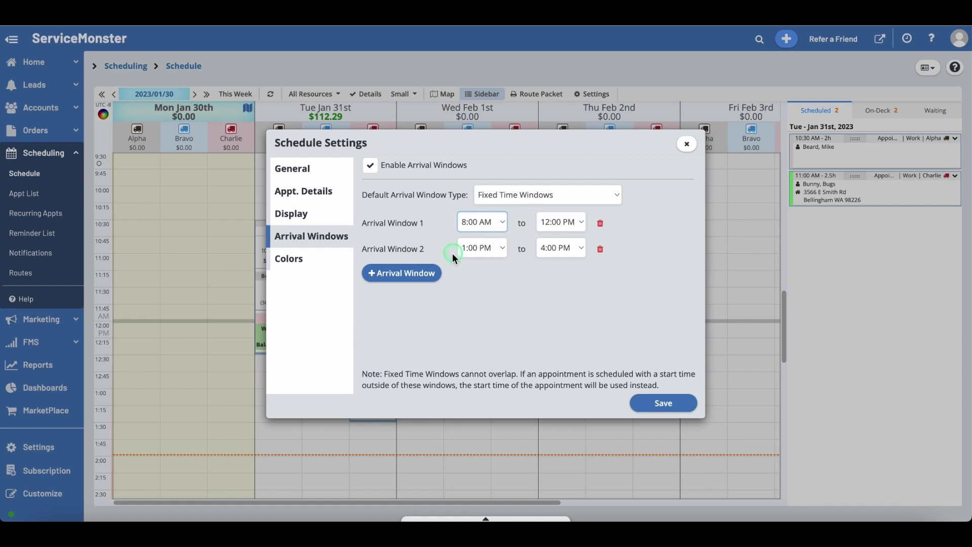
- Add four blank fixed time windows, Arrival Windows 3 to 6
left_click(413, 276)
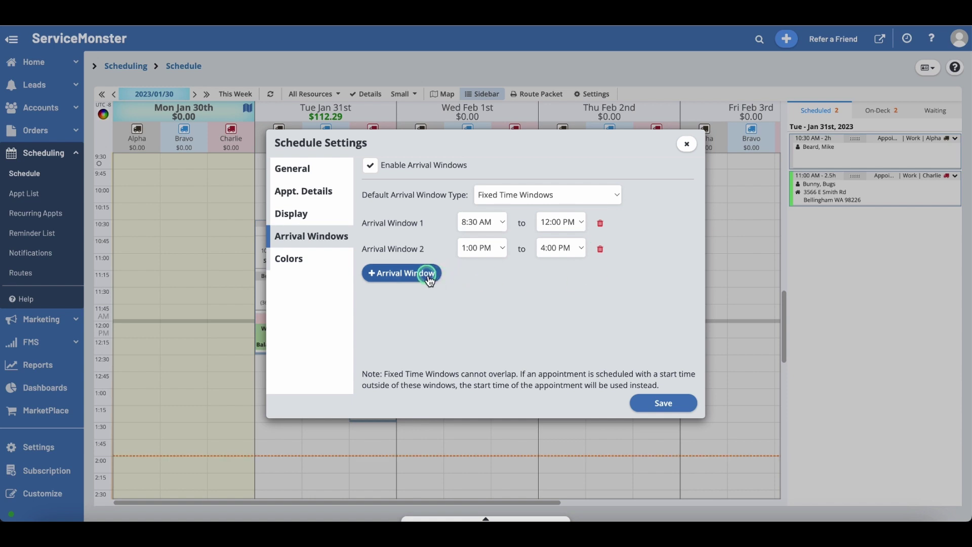
left_click(429, 280)
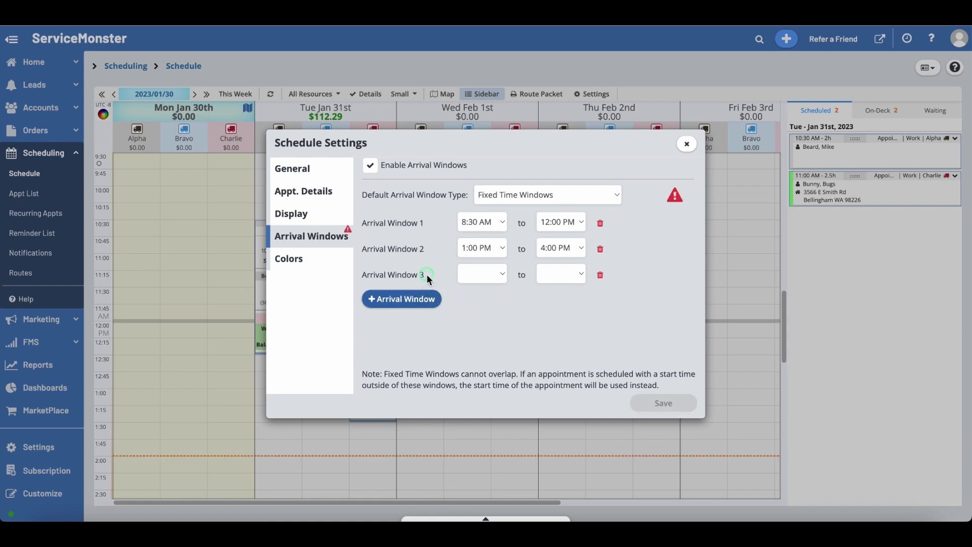
left_click(427, 298)
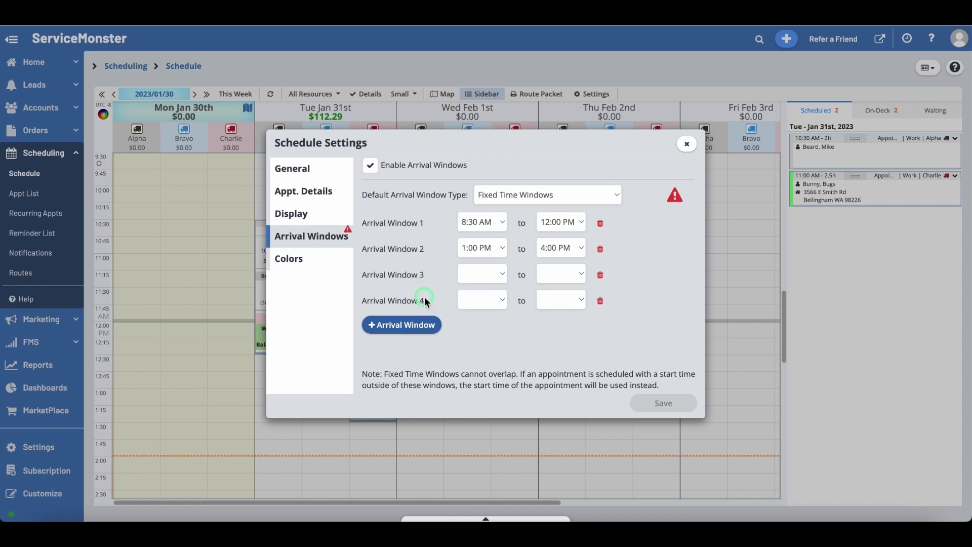
left_click(424, 324)
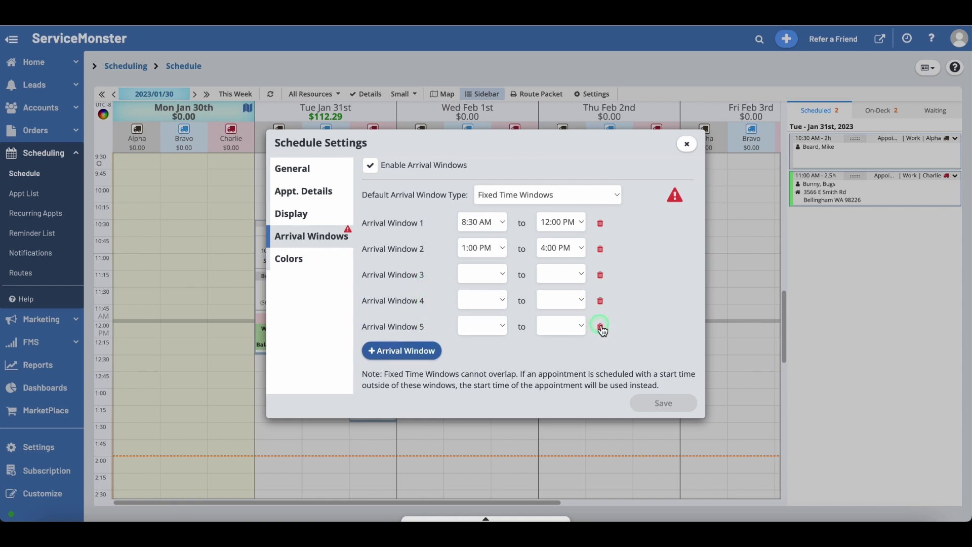
left_click(436, 351)
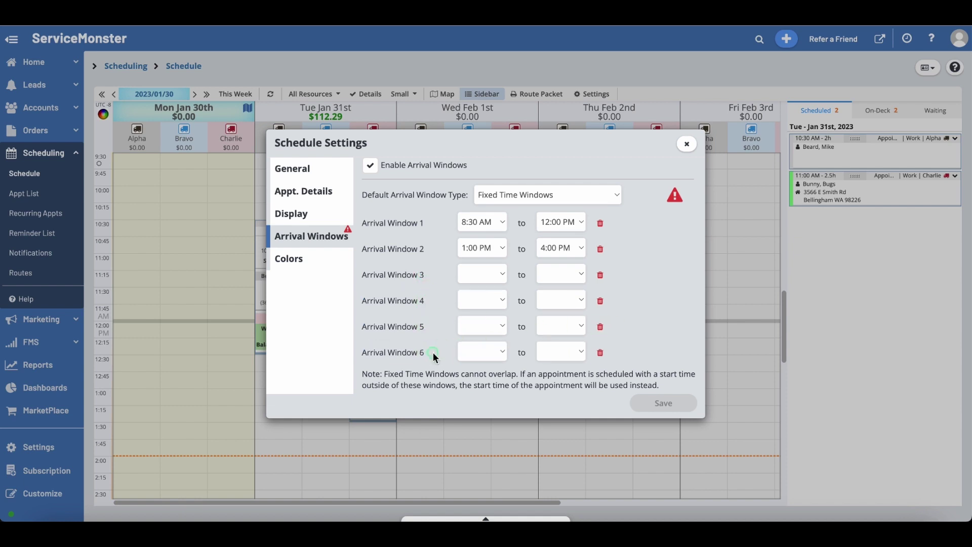
- Delete the blank Arrival Windows 3 to 6
left_click(600, 352)
left_click(600, 327)
left_click(600, 301)
left_click(600, 275)
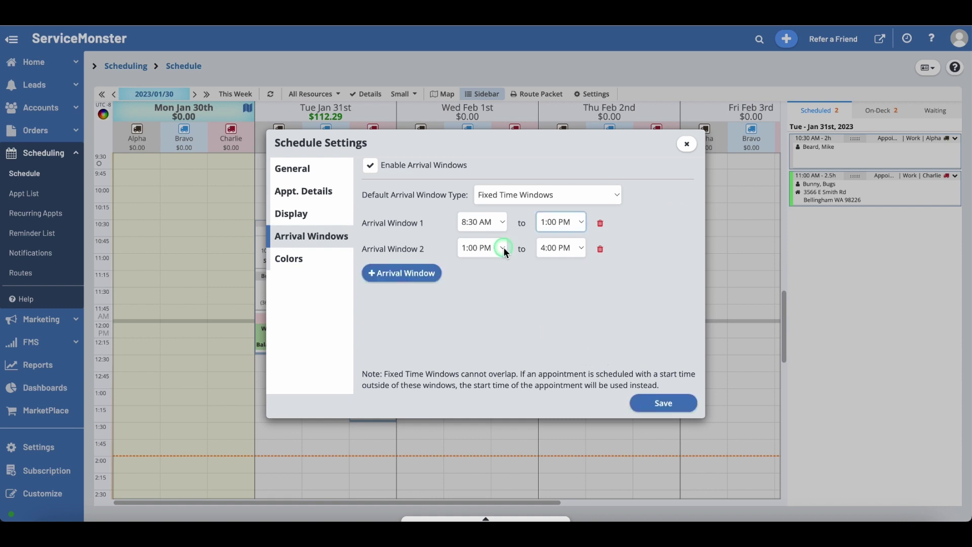
- Set Arrival Window 2 to start at 12:30 PM and check the validation warning for the fixed time windows
left_click(503, 247)
left_click(499, 236)
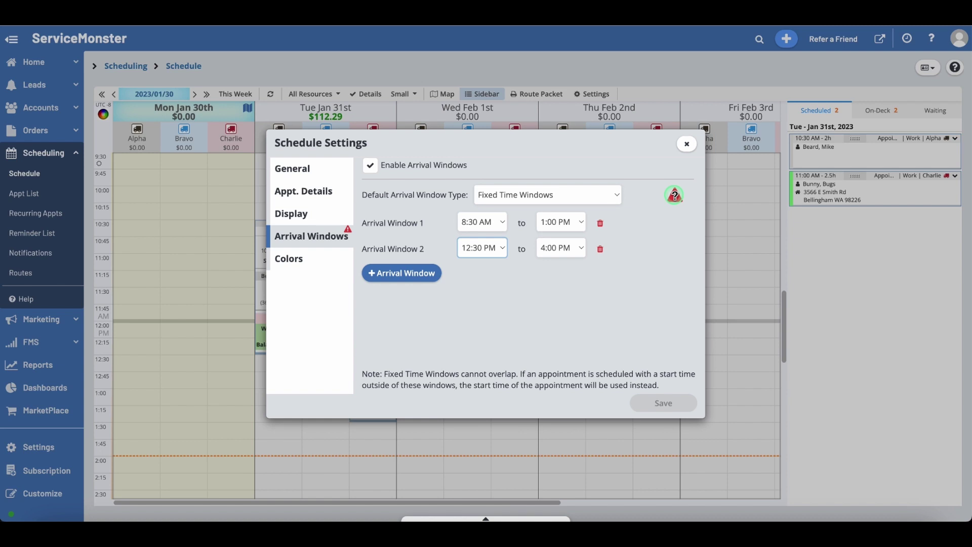
mouse_move(677, 199)
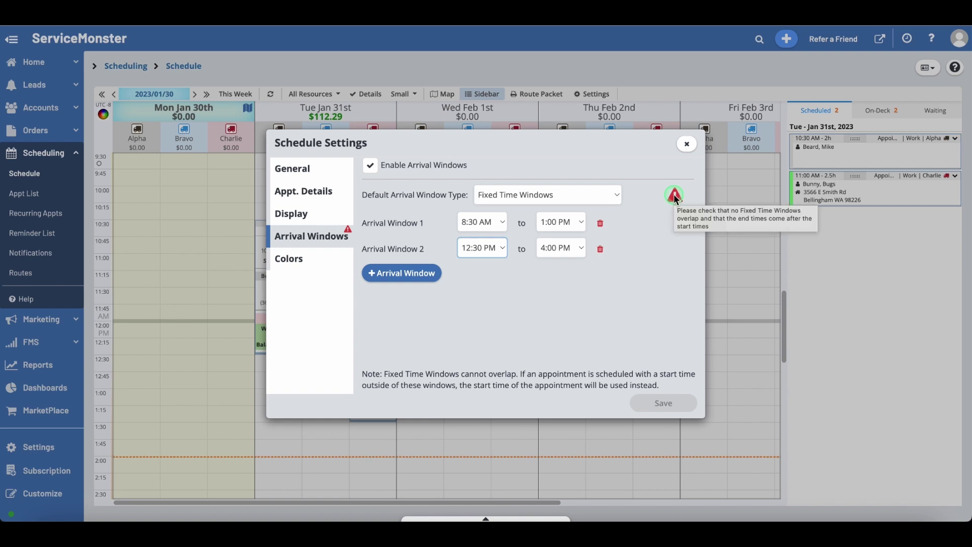
- Set Arrival Window 2 to start at 12:00 PM and Arrival Window 1 to end at 11:00 AM, and save the schedule settings
left_click(502, 248)
left_click(495, 234)
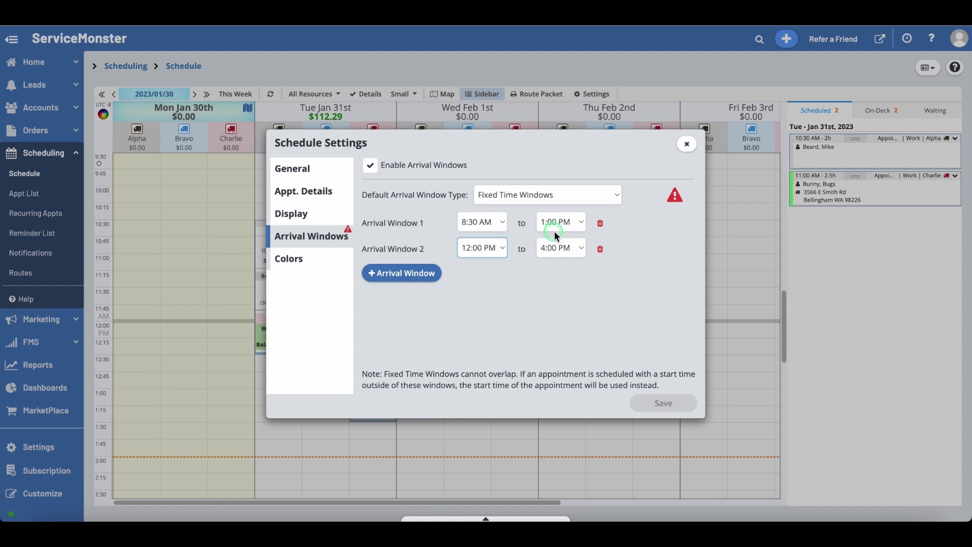
left_click(576, 223)
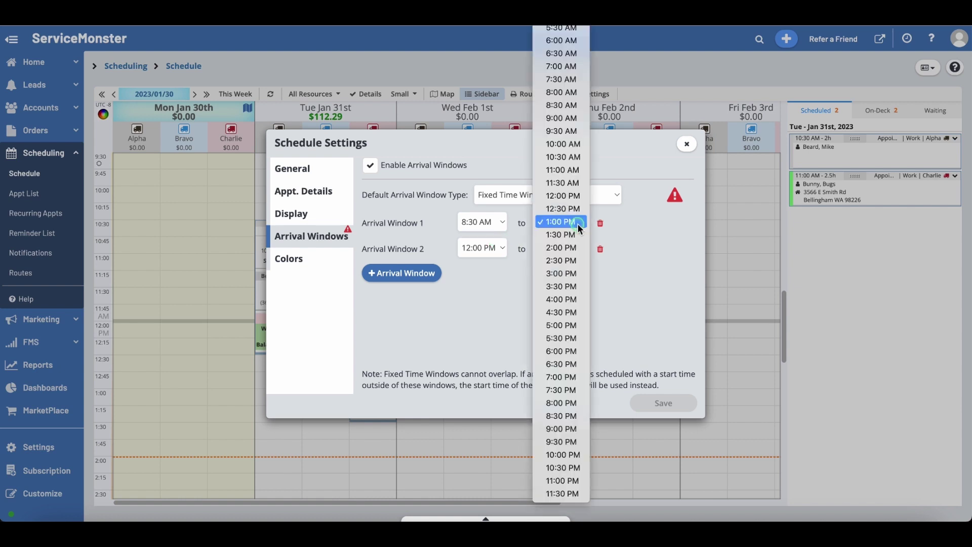
left_click(566, 170)
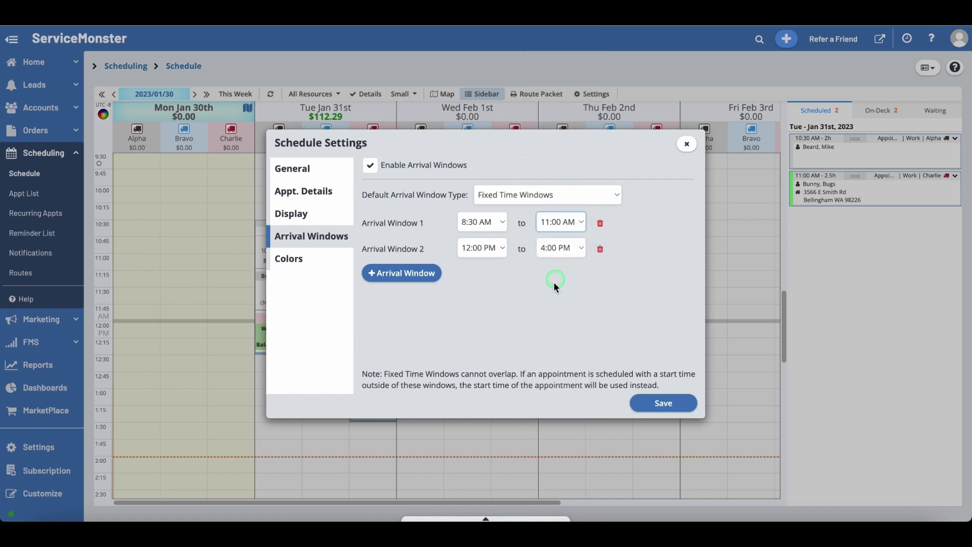
left_click(545, 299)
left_click(669, 405)
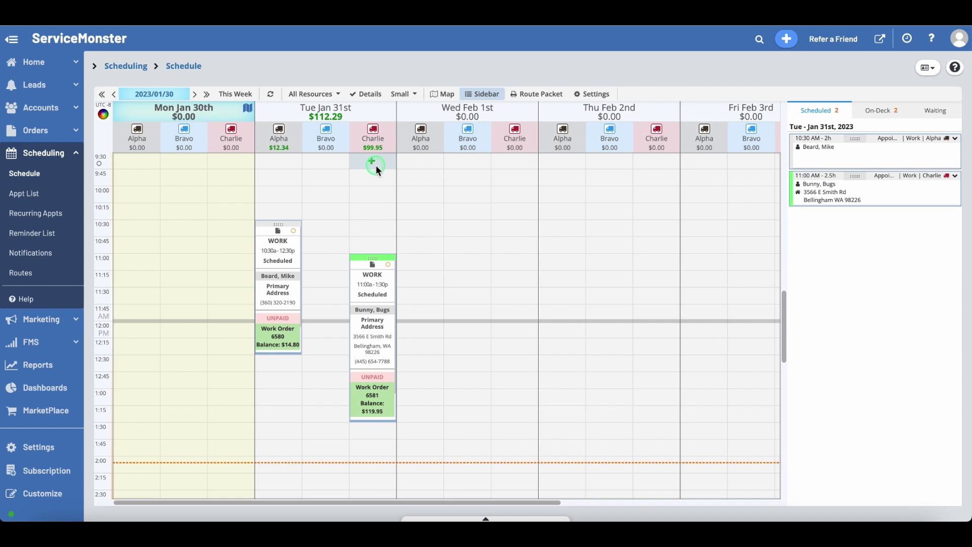
- Edit the Charlie route from Tuesday's schedule and enable custom arrival windows for it
left_click(373, 137)
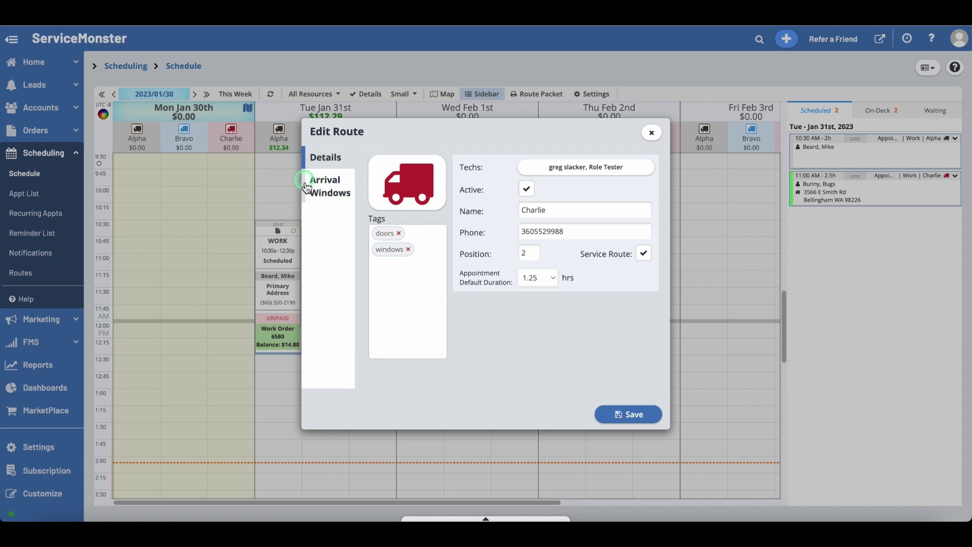
left_click(331, 195)
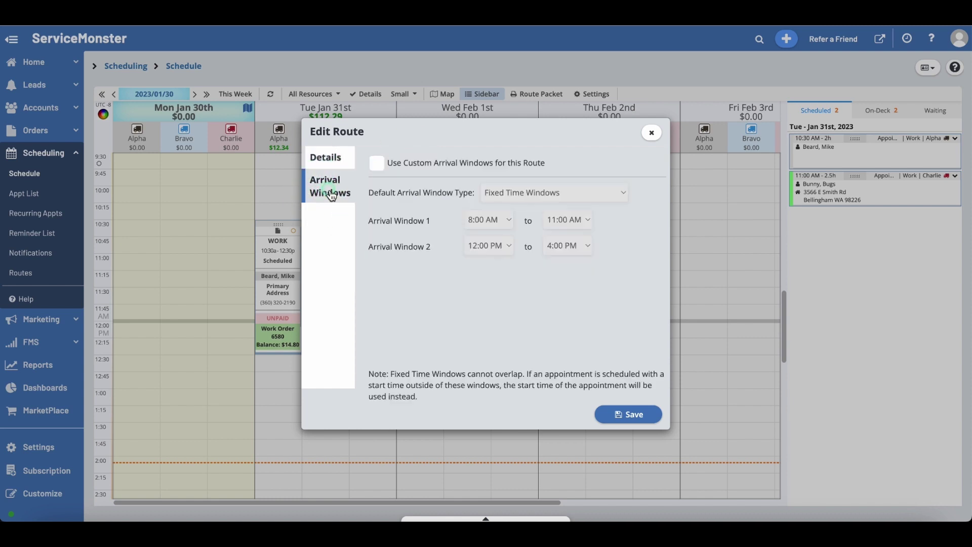
left_click(380, 163)
left_click(380, 163)
left_click(380, 164)
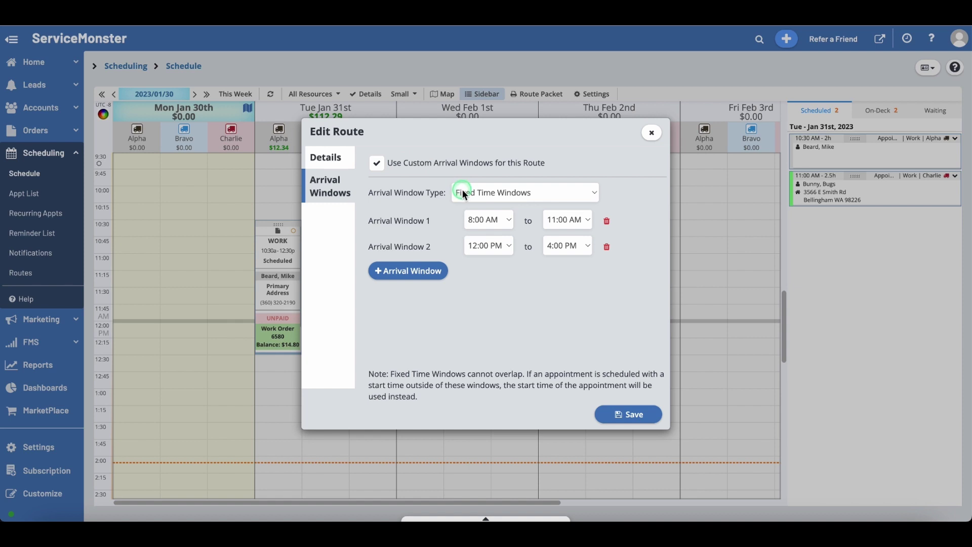
- Review the route's arrival window types, keep Fixed Time Windows, and save the Charlie route
left_click(593, 198)
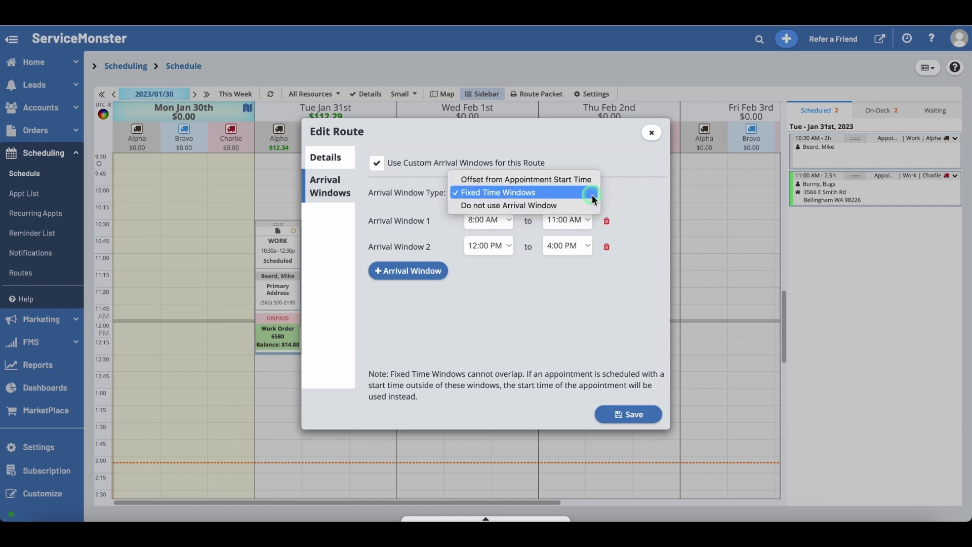
left_click(591, 194)
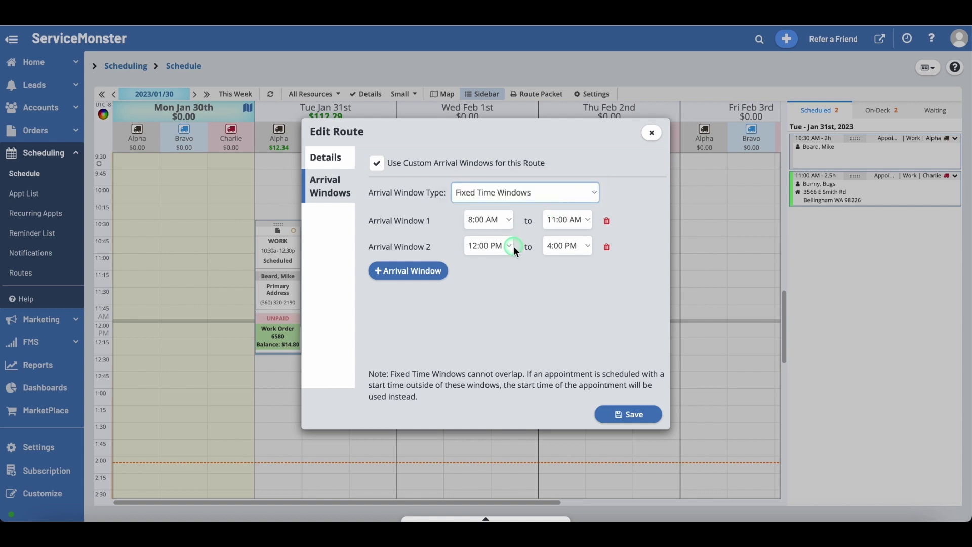
left_click(591, 193)
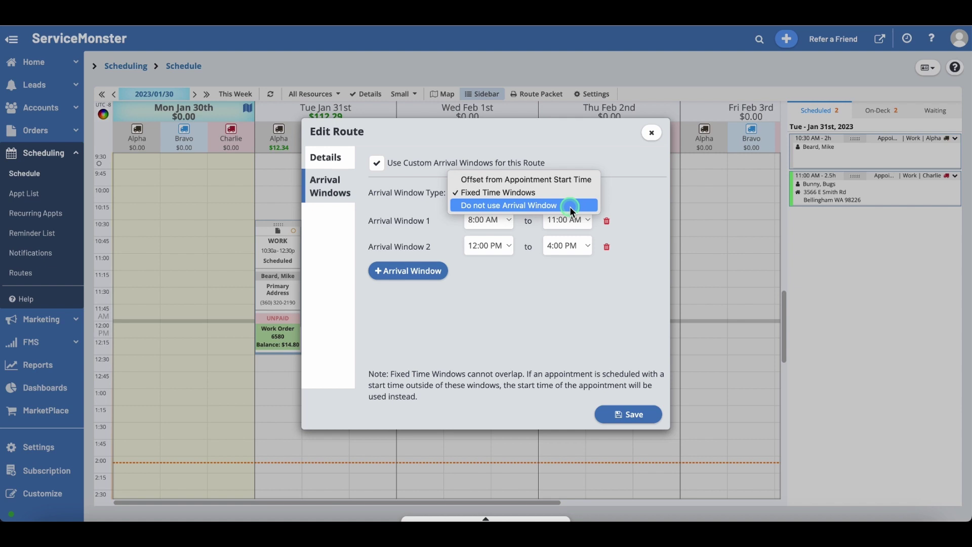
left_click(655, 402)
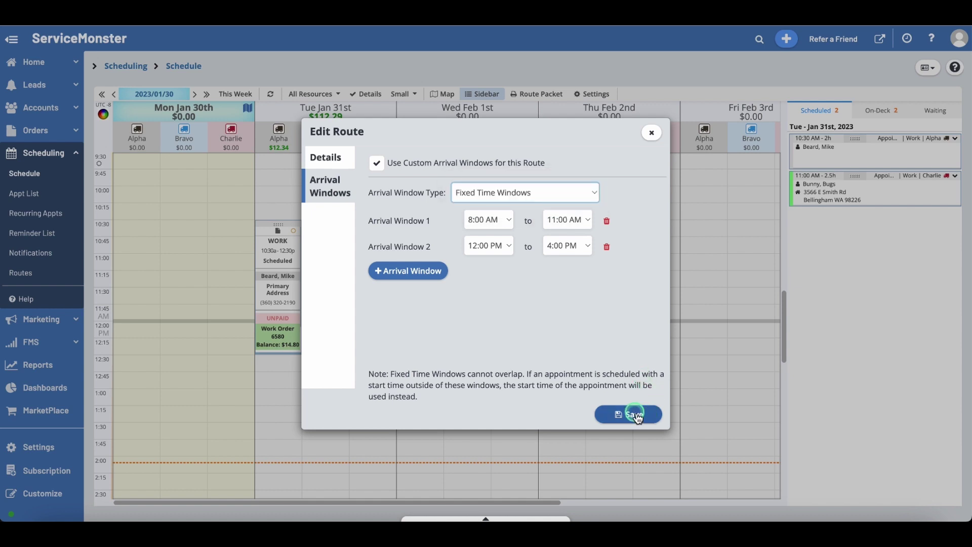
left_click(634, 415)
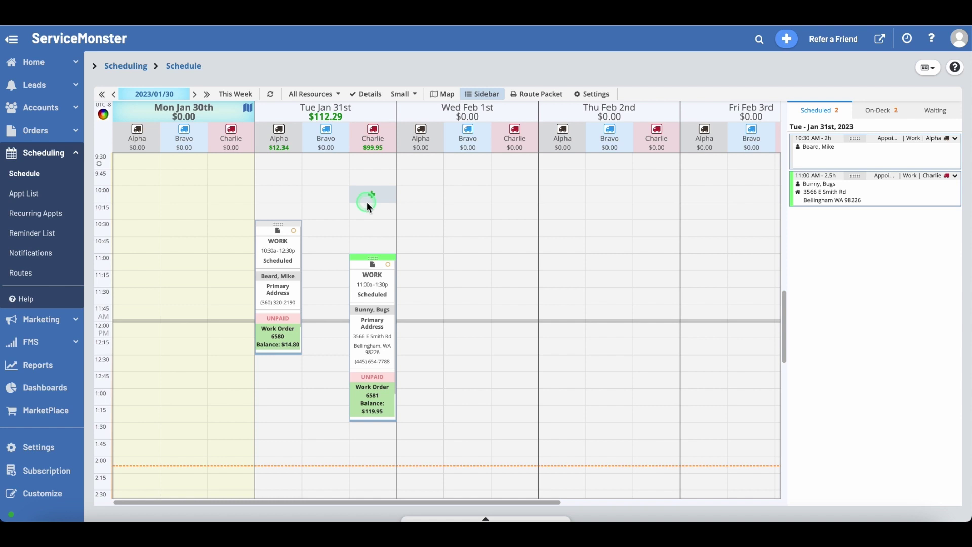
- Check the arrival window in the details of Tuesday's 10:30 AM Alpha work appointment
mouse_move(290, 266)
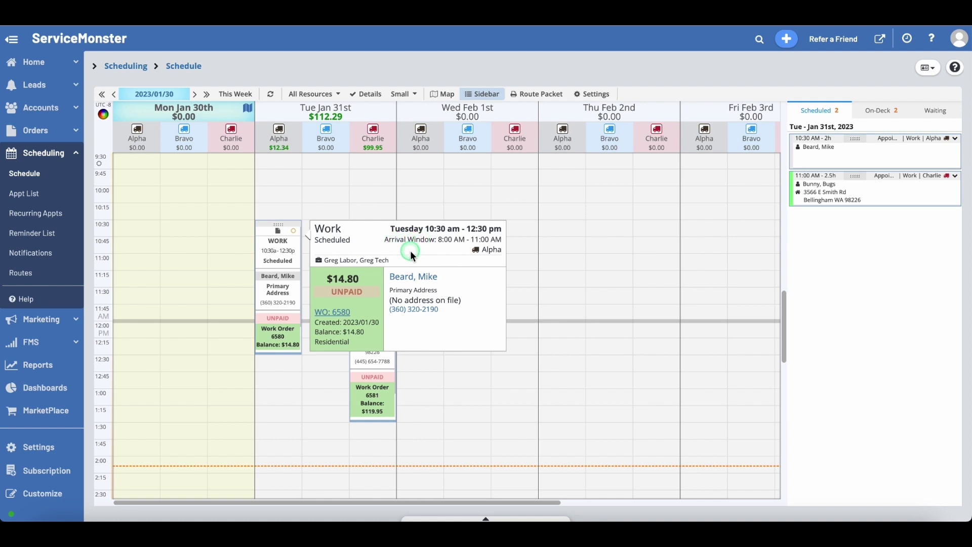
- Select Tuesday's 10:30 AM Alpha work appointment and check its arrival window in the scheduled appointment details
left_click(279, 251)
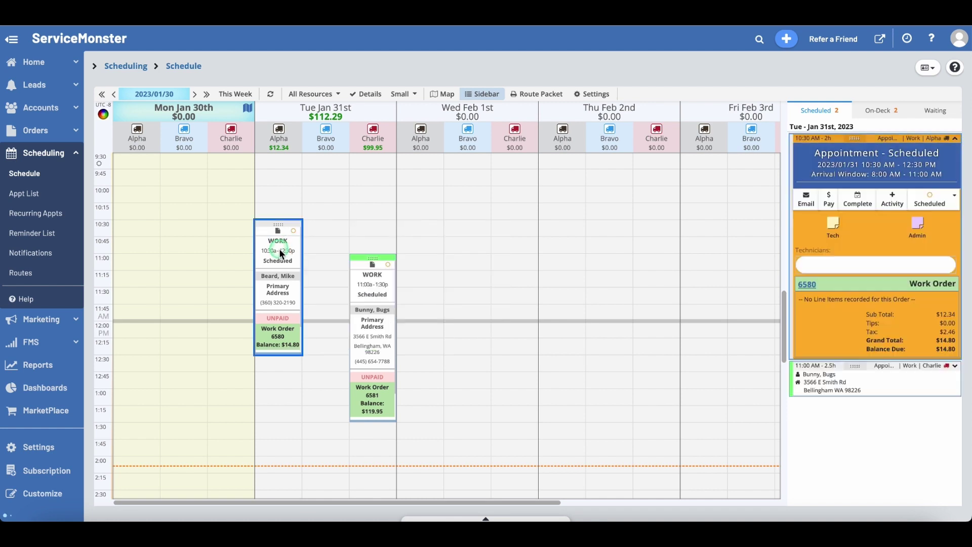
left_click(409, 218)
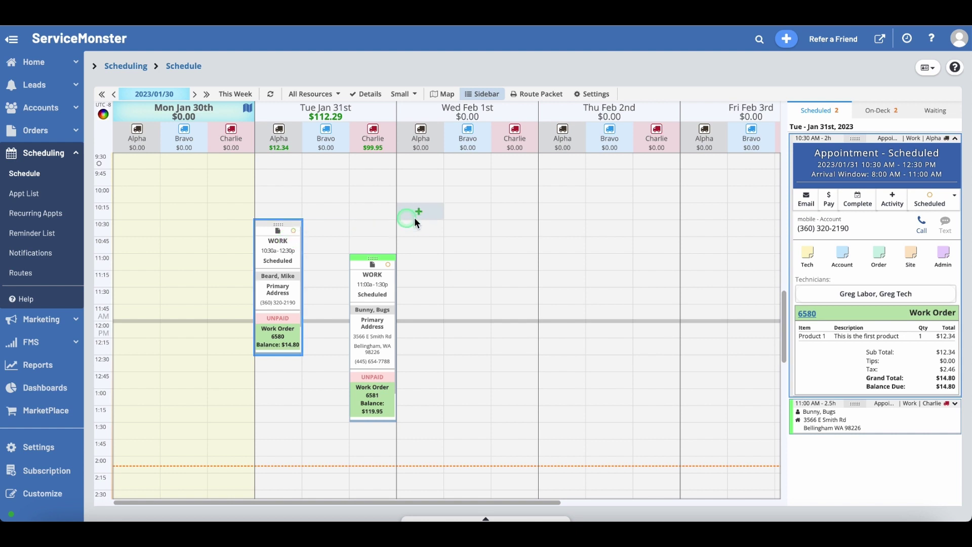
left_click(831, 181)
left_click(836, 163)
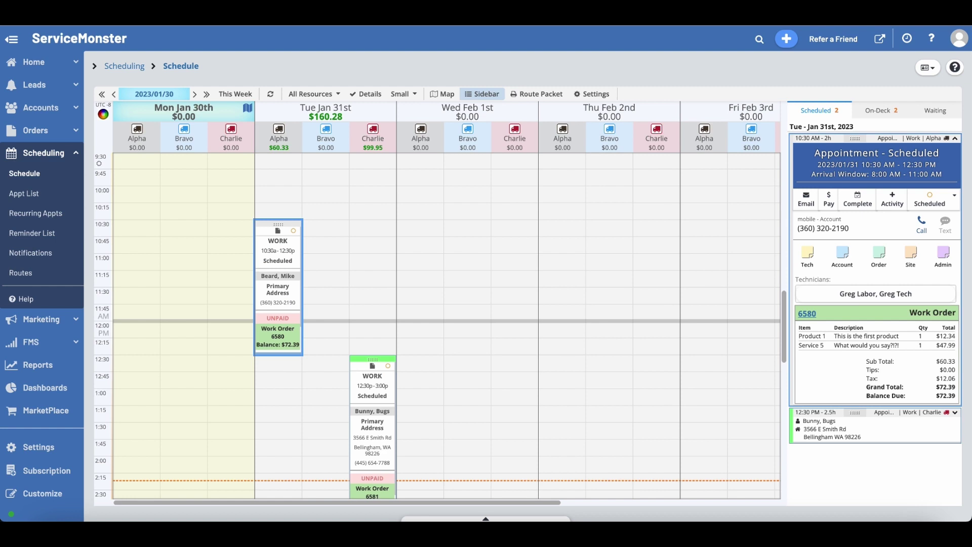
- Review the Commercial route packet criteria and generate the route packet for January 31, 2023
left_click(502, 289)
left_click(519, 101)
left_click(327, 223)
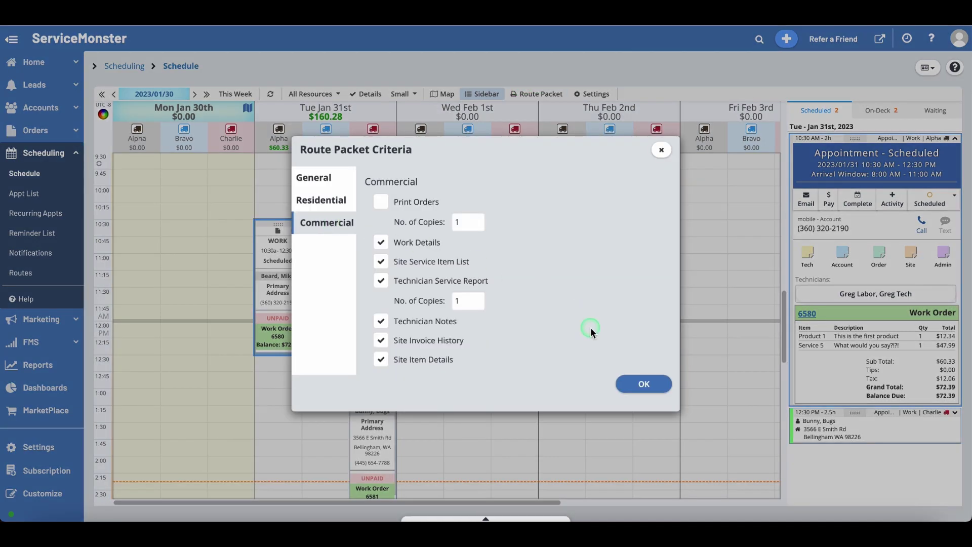
left_click(634, 384)
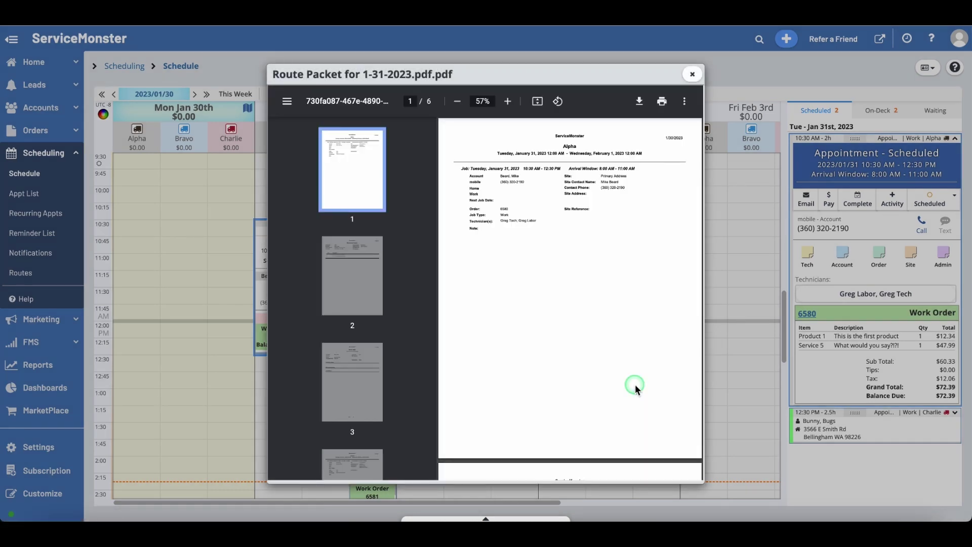
- Check the arrival window printed on the Alpha page of the route packet PDF, then close the packet
left_click(508, 101)
left_click(508, 102)
left_click(508, 102)
left_click(508, 102)
scroll(567, 279, "left", 3)
scroll(566, 278, "right", 5)
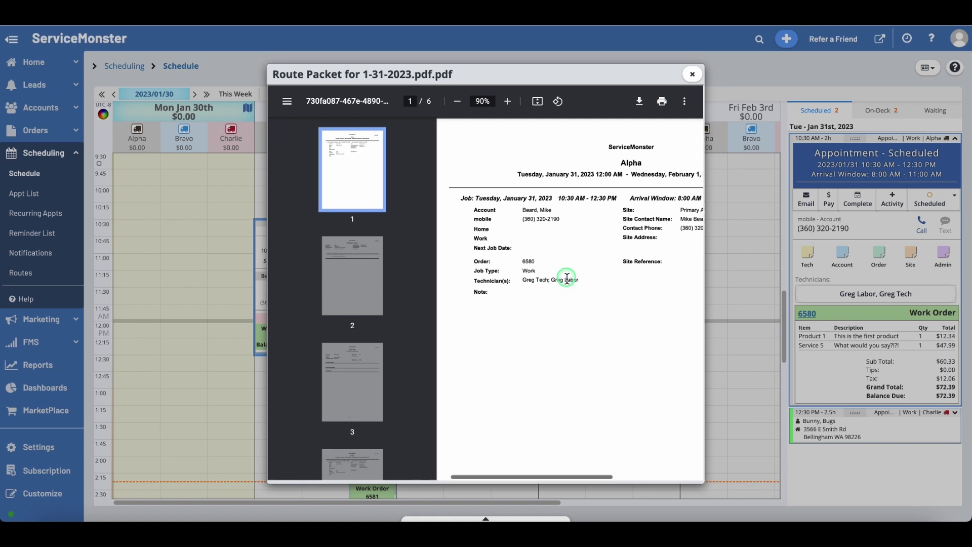
scroll(567, 279, "left", 2)
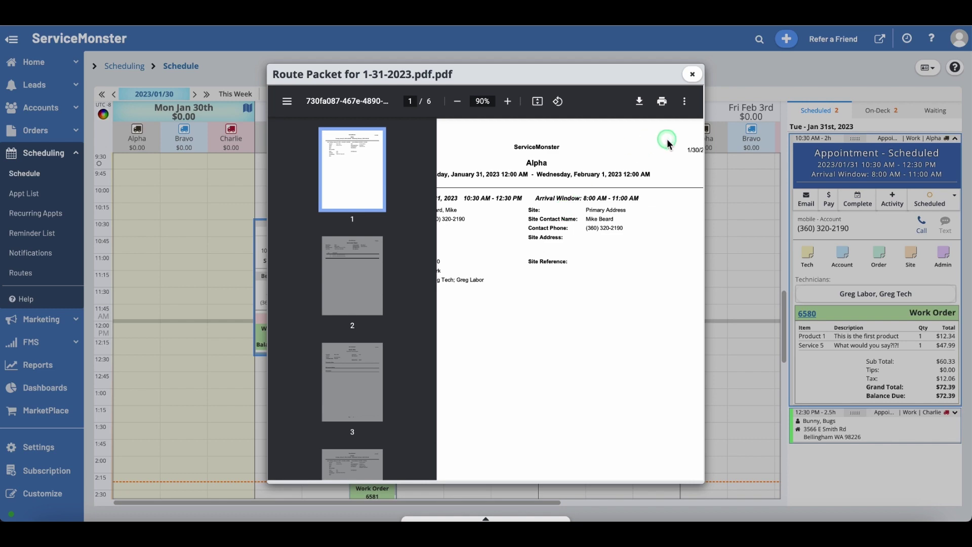
left_click(693, 74)
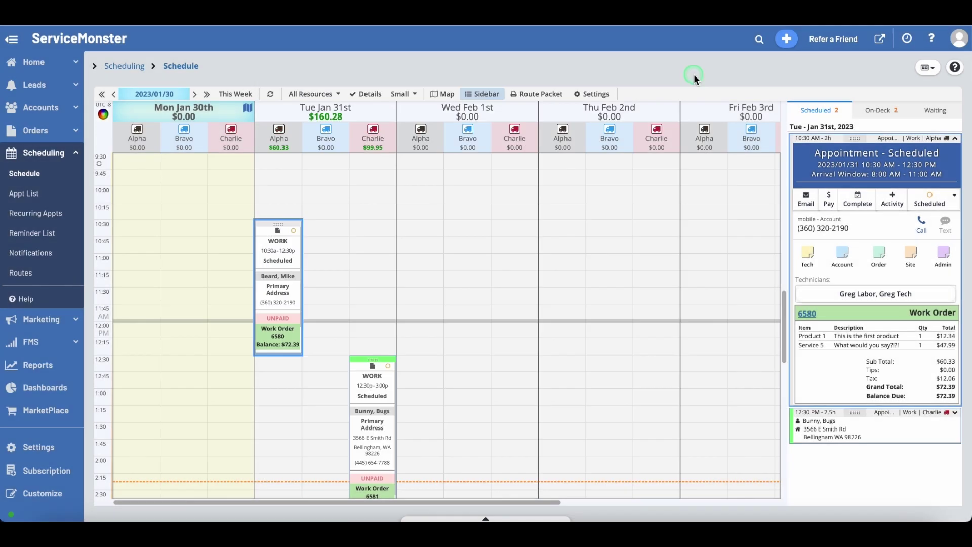
- Start an email from Tuesday's 10:30 AM Alpha appointment, load the Job Reminder template, and review its arrival window tag
left_click(414, 292)
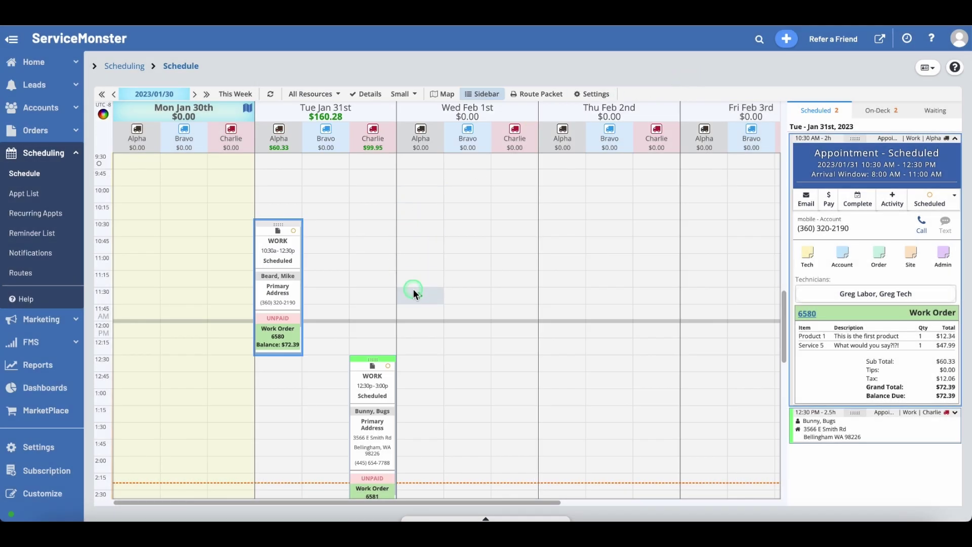
scroll(413, 293, "down", 1)
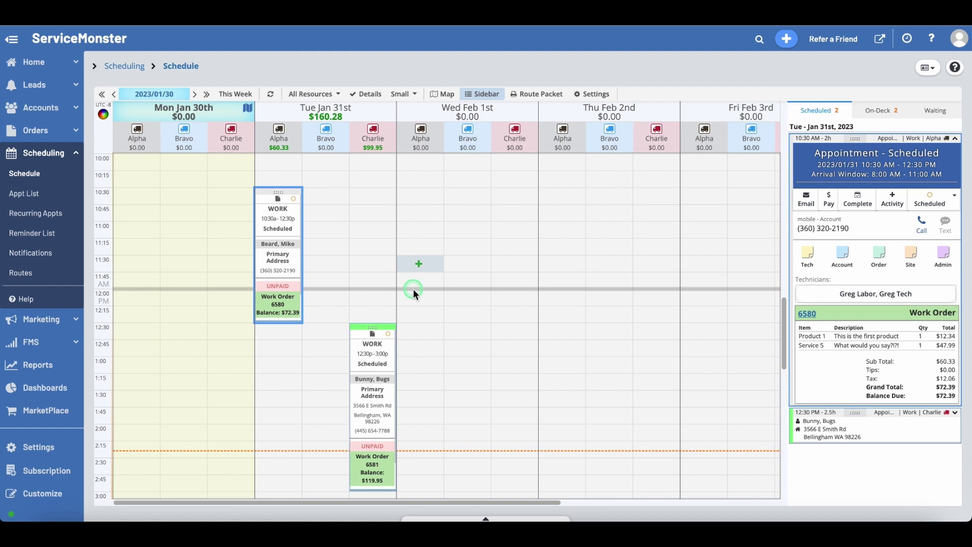
left_click(843, 169)
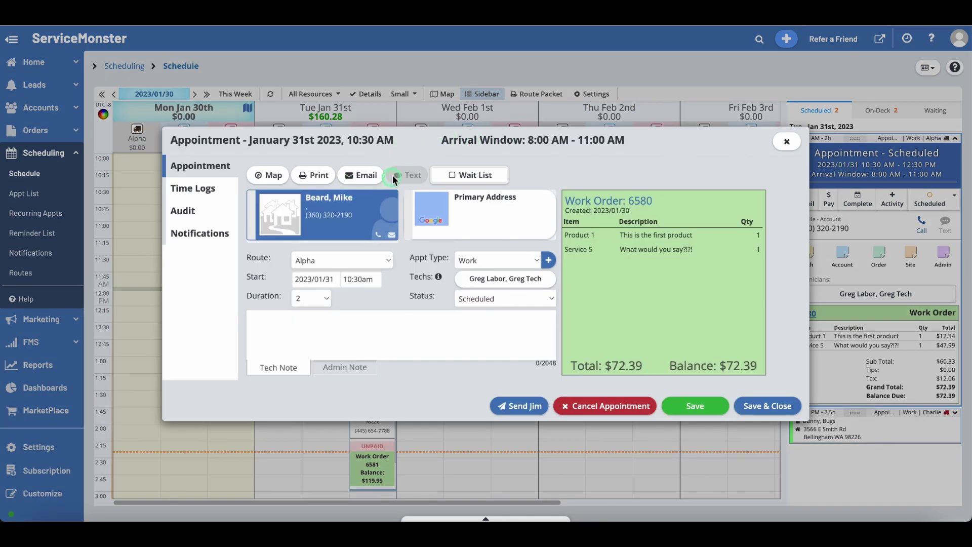
left_click(358, 178)
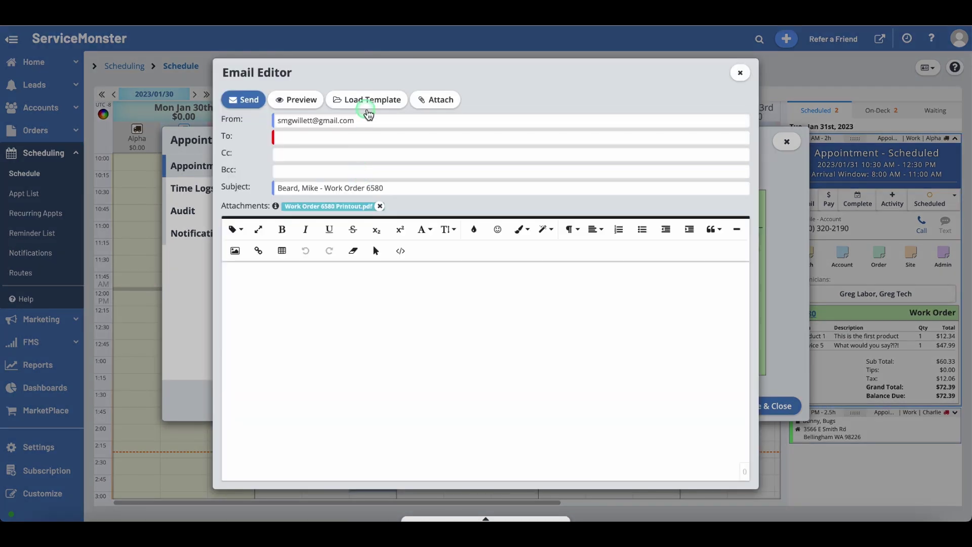
left_click(368, 101)
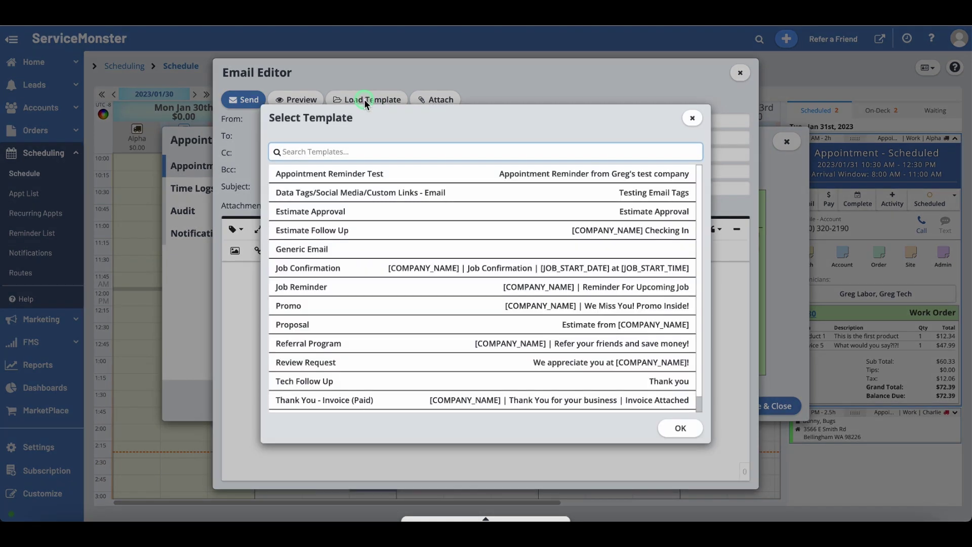
left_click(309, 288)
scroll(482, 409, "down", 5)
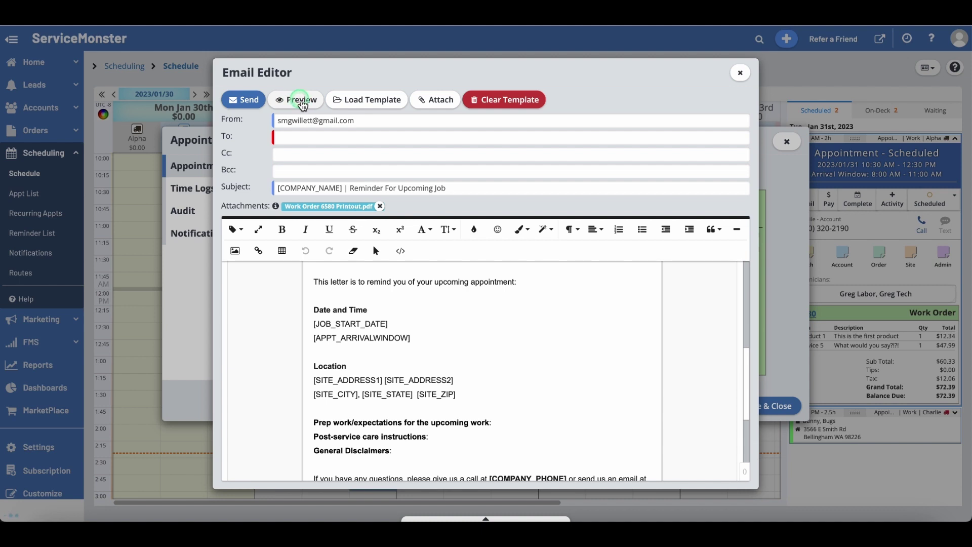
- Preview the job reminder email to check its arrival window, then discard the email and close the appointment
left_click(301, 102)
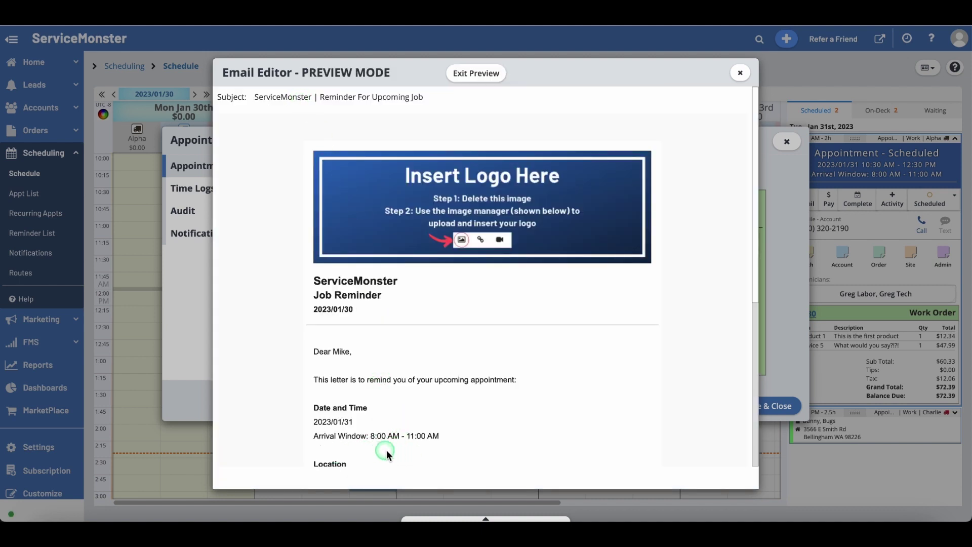
scroll(390, 441, "down", 3)
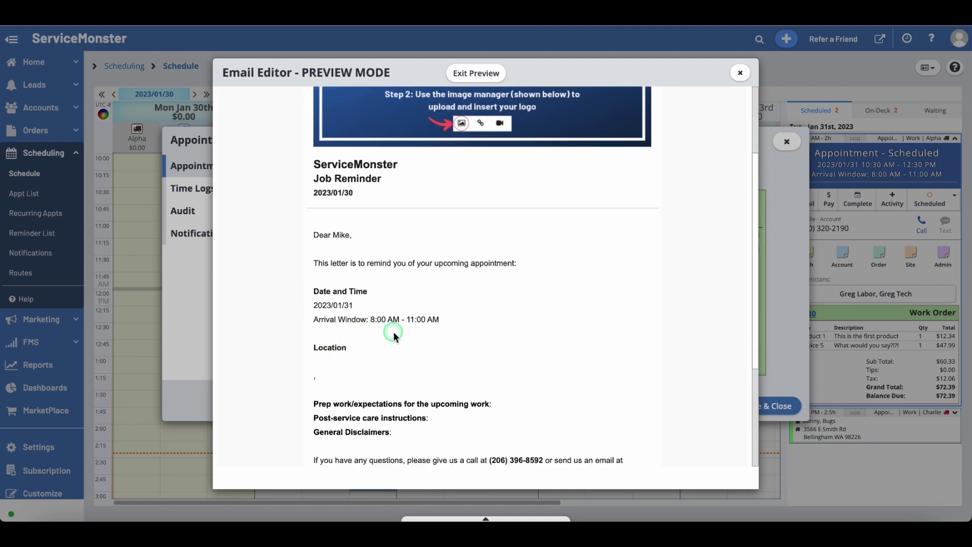
left_click(740, 73)
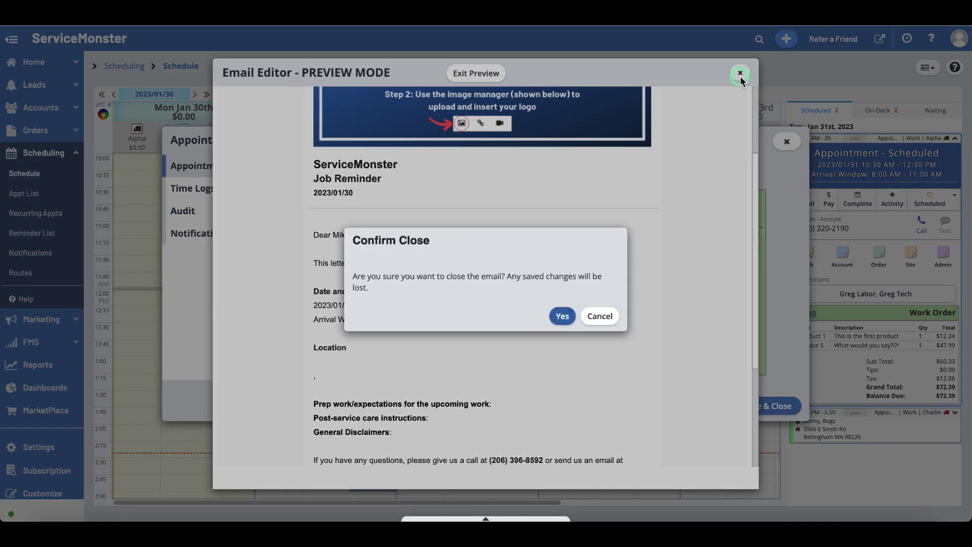
left_click(562, 316)
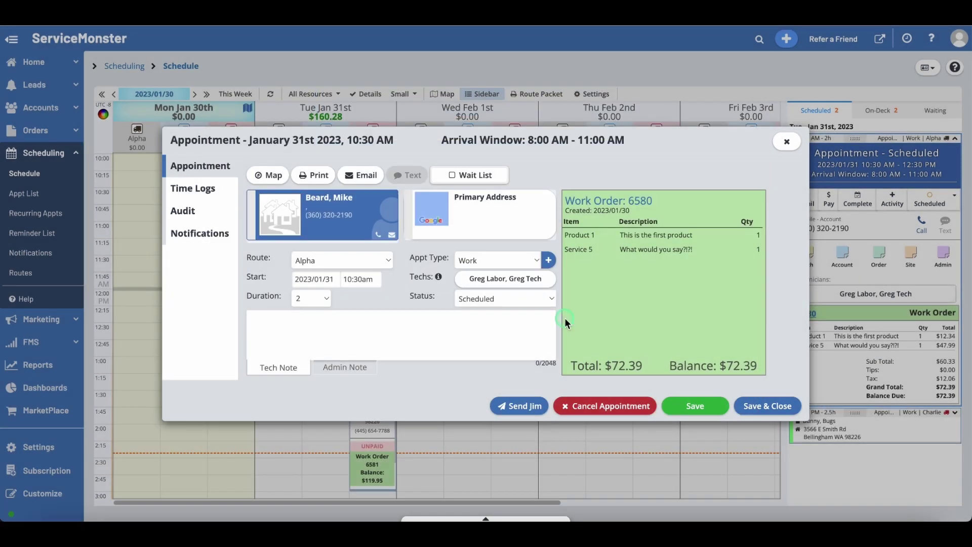
left_click(787, 143)
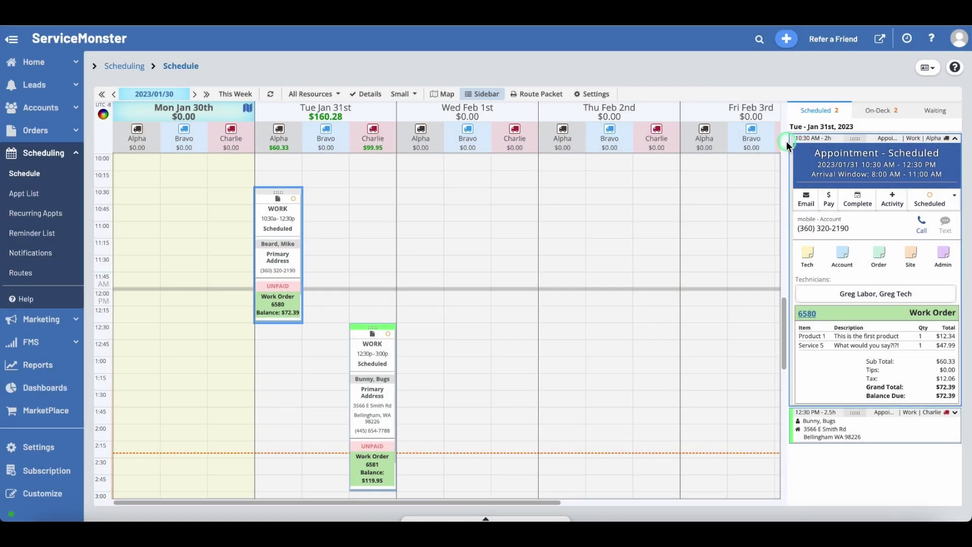